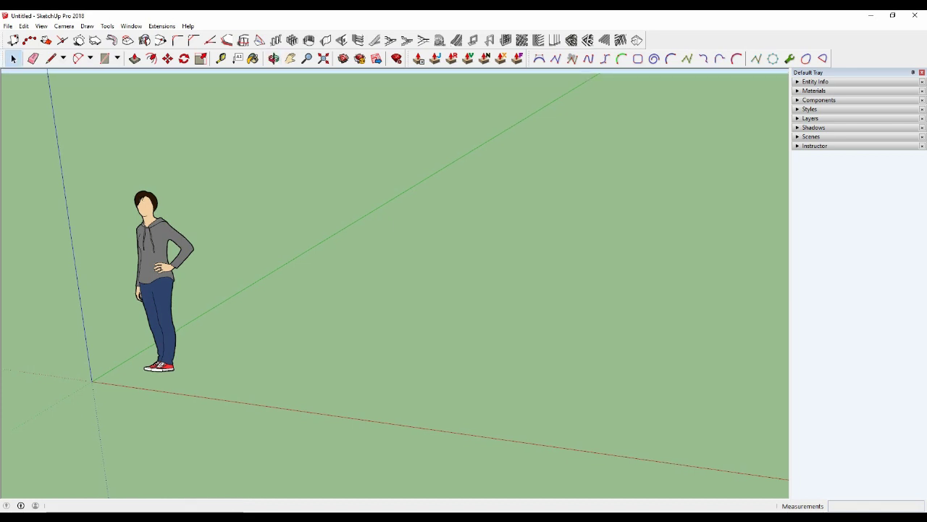
- Draw a low wide box 1' 11 3/16" tall on the ground and make it a group
{"action": "key", "text": "r"}
{"action": "left_click", "coordinate": [335, 297]}
{"action": "left_click", "coordinate": [414, 354]}
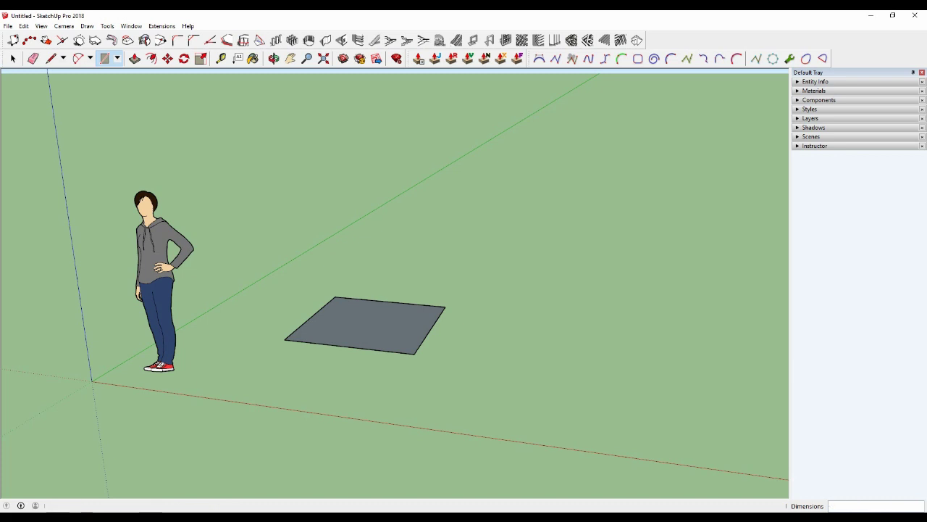
{"action": "key", "text": "space"}
{"action": "key", "text": "p"}
{"action": "left_click_drag", "start_coordinate": [364, 326], "coordinate": [364, 282]}
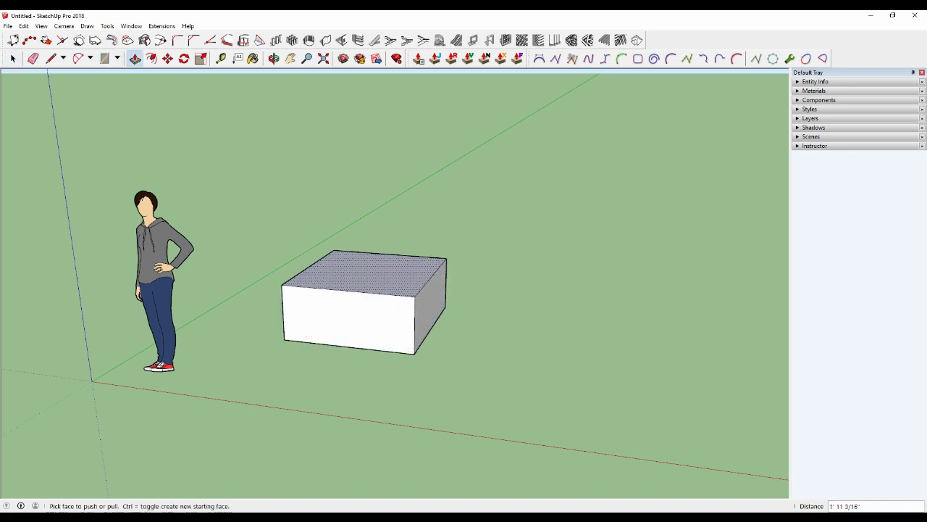
{"action": "key", "text": "space"}
{"action": "triple_click", "coordinate": [348, 315]}
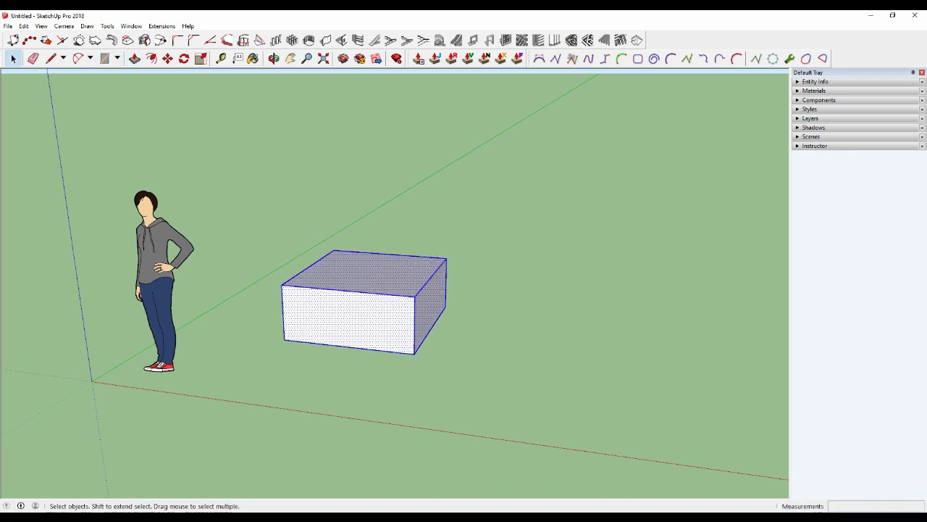
{"action": "right_click", "coordinate": [394, 305]}
{"action": "left_click", "coordinate": [406, 195]}
{"action": "left_click", "coordinate": [406, 195]}
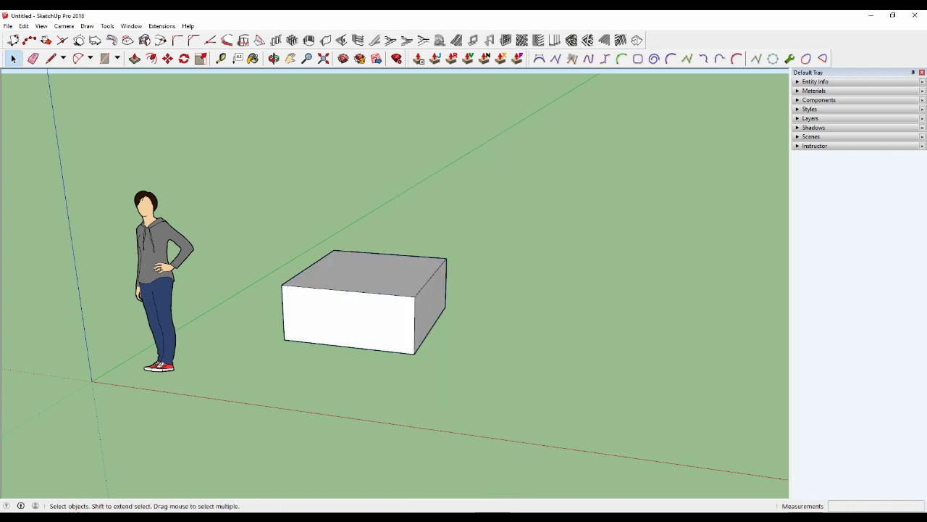
- Draw a second rectangle right of the first box and pull it up into a taller box
{"action": "key", "text": "b"}
{"action": "key", "text": "e"}
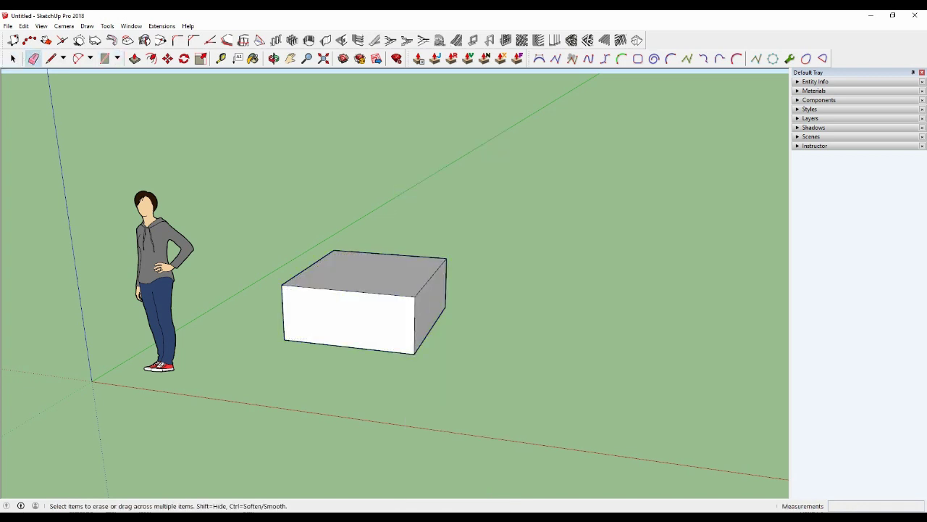
{"action": "key", "text": "r"}
{"action": "left_click", "coordinate": [498, 257]}
{"action": "left_click", "coordinate": [601, 313]}
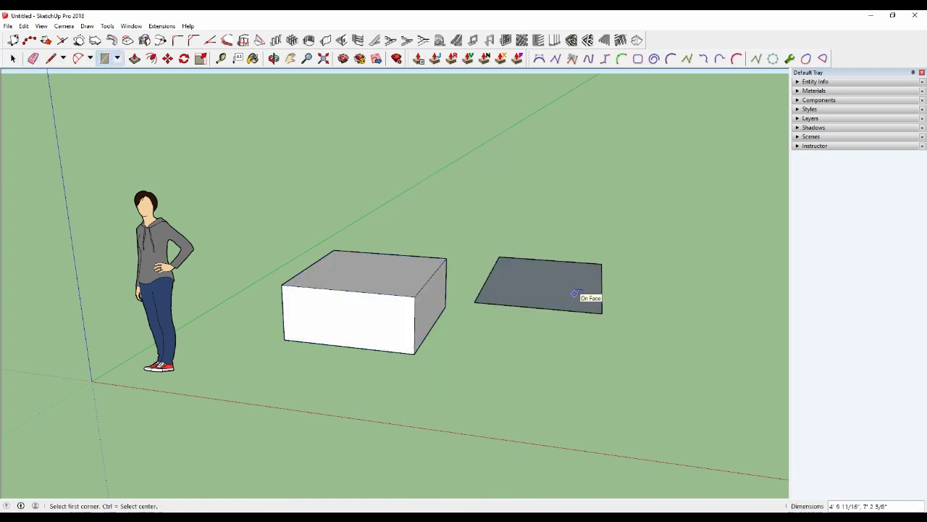
{"action": "key", "text": "p"}
{"action": "left_click", "coordinate": [574, 294]}
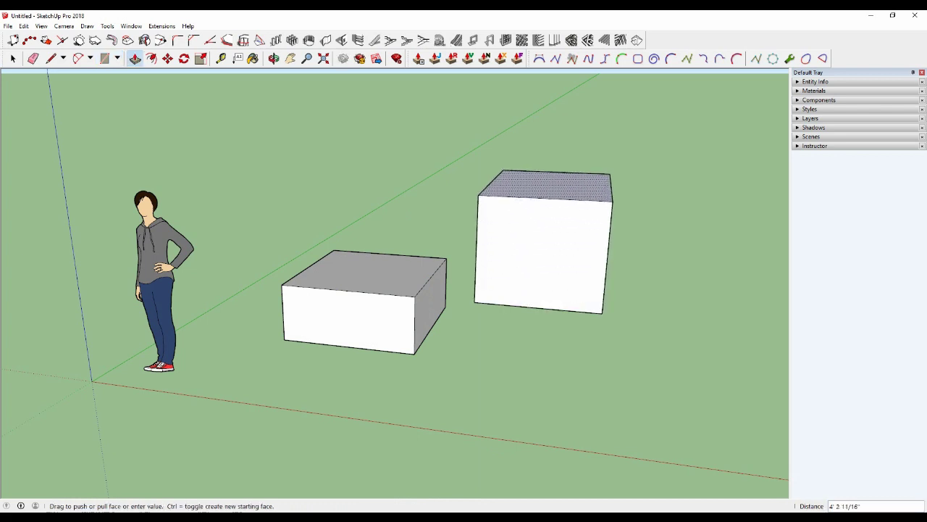
{"action": "key", "text": "space"}
{"action": "key", "text": "p"}
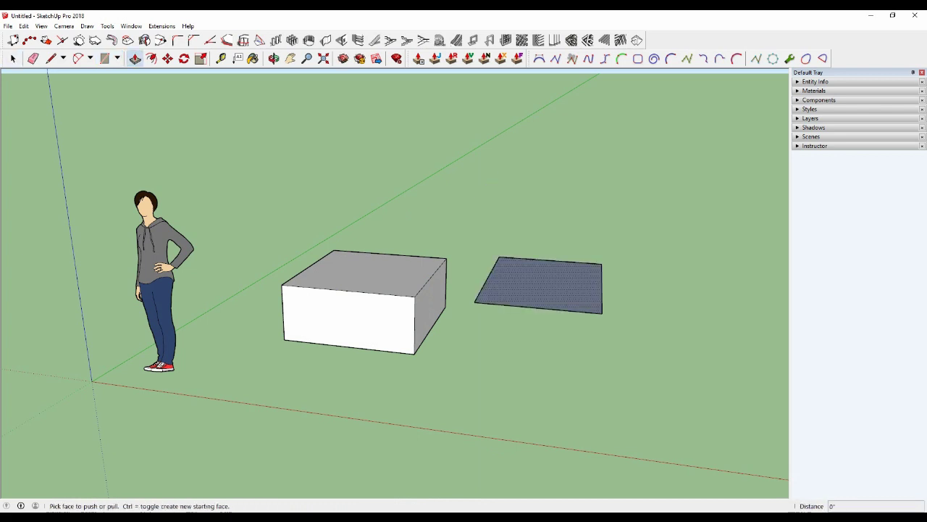
{"action": "left_click", "coordinate": [538, 286]}
{"action": "left_click", "coordinate": [543, 203]}
- Group the tall box and orbit to see both boxes beside the figure
{"action": "key", "text": "space"}
{"action": "triple_click", "coordinate": [543, 253]}
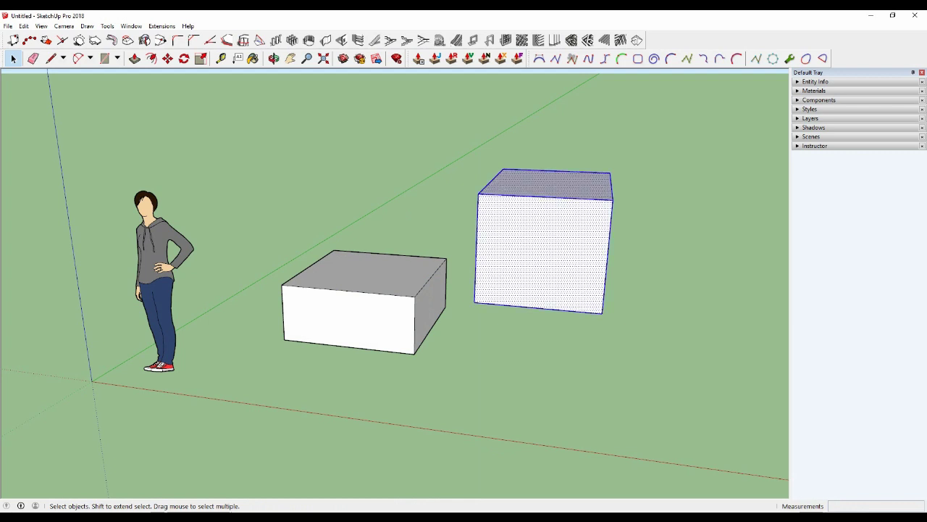
{"action": "right_click", "coordinate": [571, 246]}
{"action": "left_click", "coordinate": [616, 196]}
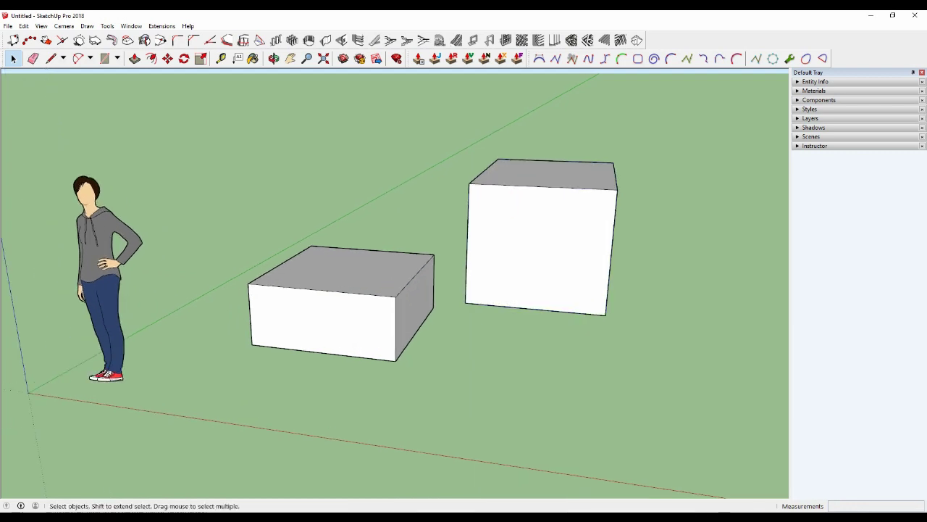
{"action": "mouse_move", "coordinate": [395, 276]}
{"action": "middle_mouse_down"}
{"action": "mouse_move", "coordinate": [405, 318]}
{"action": "mouse_move", "coordinate": [416, 289]}
{"action": "mouse_move", "coordinate": [409, 294]}
{"action": "middle_mouse_up"}
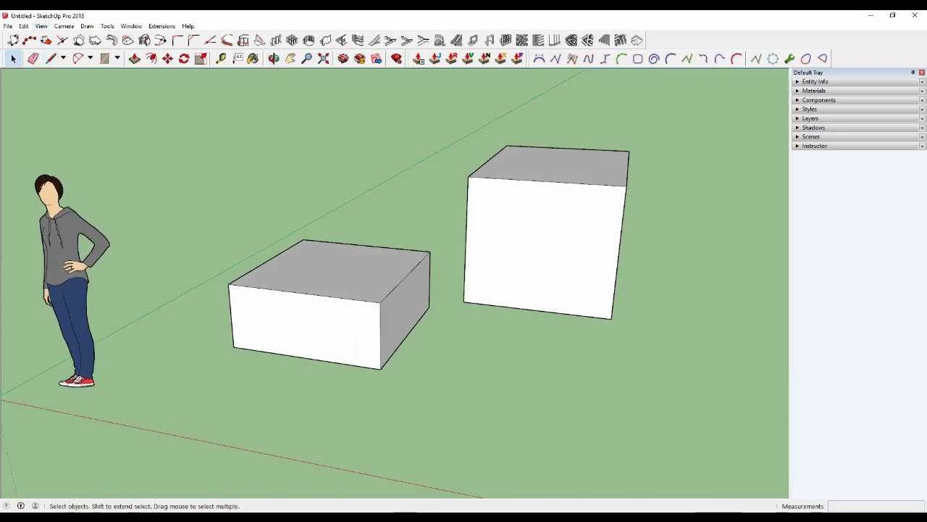
{"action": "left_click", "coordinate": [41, 25]}
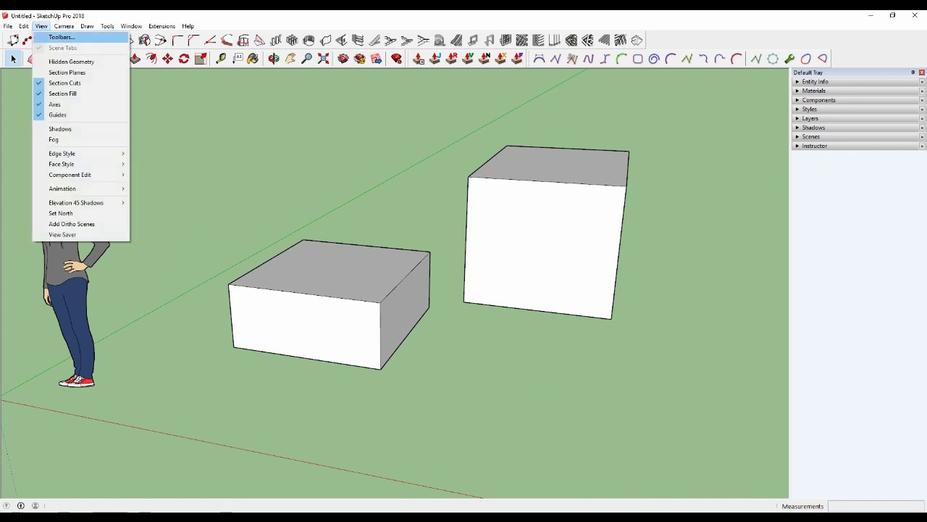
- Check Layers in the Toolbars list so the Layers toolbar appears
{"action": "left_click", "coordinate": [61, 37]}
{"action": "left_click_drag", "start_coordinate": [476, 233], "coordinate": [476, 257]}
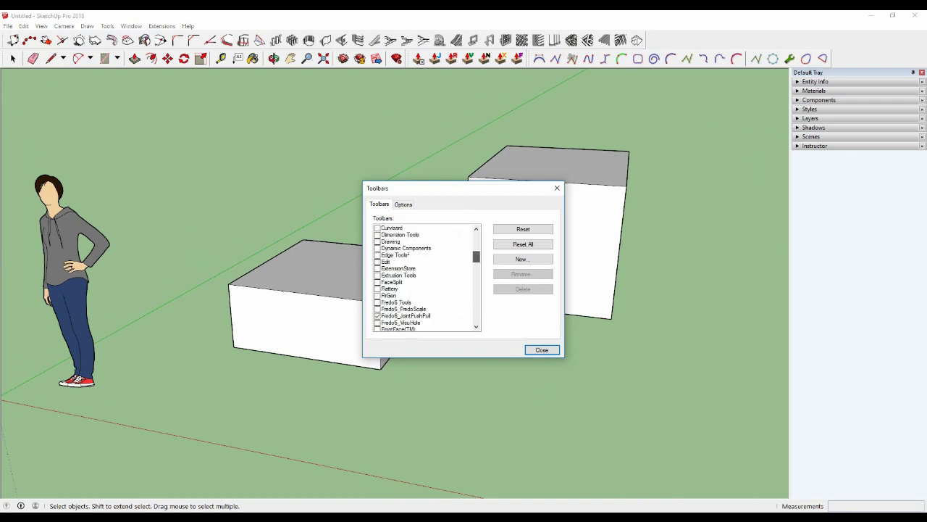
{"action": "scroll", "coordinate": [425, 278], "scroll_direction": "down", "scroll_amount": 5}
{"action": "scroll", "coordinate": [426, 278], "scroll_direction": "down", "scroll_amount": 5}
{"action": "scroll", "coordinate": [426, 277], "scroll_direction": "down", "scroll_amount": 5}
{"action": "scroll", "coordinate": [426, 278], "scroll_direction": "down", "scroll_amount": 5}
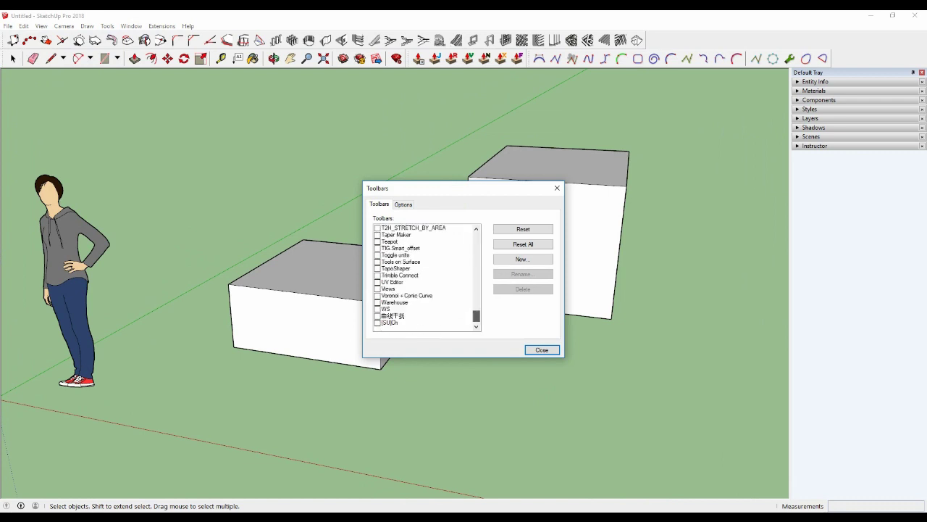
{"action": "scroll", "coordinate": [426, 277], "scroll_direction": "up", "scroll_amount": 5}
{"action": "scroll", "coordinate": [426, 278], "scroll_direction": "up", "scroll_amount": 5}
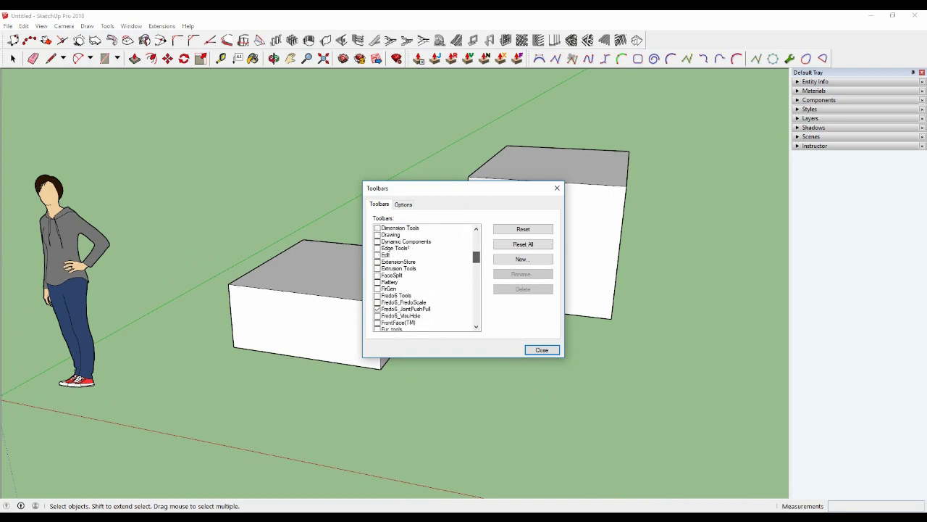
{"action": "scroll", "coordinate": [426, 278], "scroll_direction": "up", "scroll_amount": 5}
{"action": "scroll", "coordinate": [425, 277], "scroll_direction": "up", "scroll_amount": 5}
{"action": "scroll", "coordinate": [426, 277], "scroll_direction": "up", "scroll_amount": 3}
{"action": "left_click", "coordinate": [406, 227]}
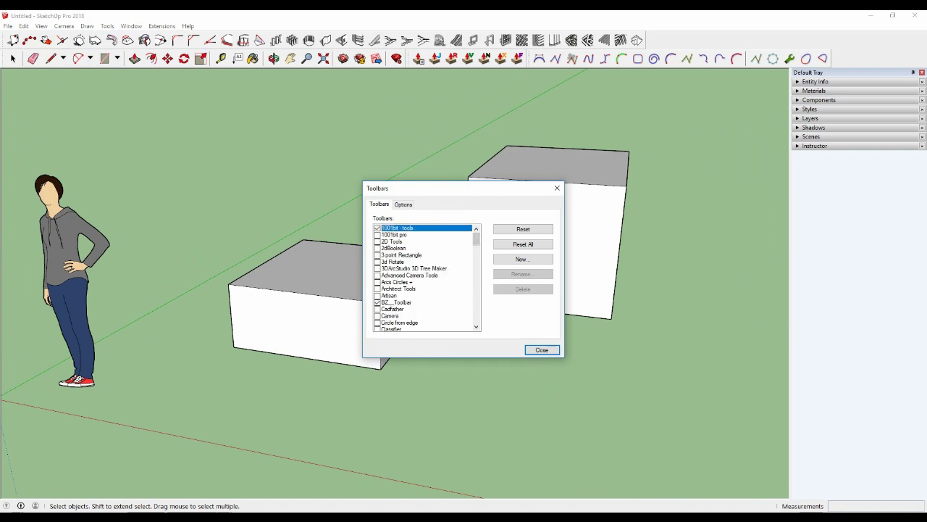
{"action": "scroll", "coordinate": [426, 278], "scroll_direction": "down", "scroll_amount": 1}
{"action": "scroll", "coordinate": [426, 278], "scroll_direction": "down", "scroll_amount": 1}
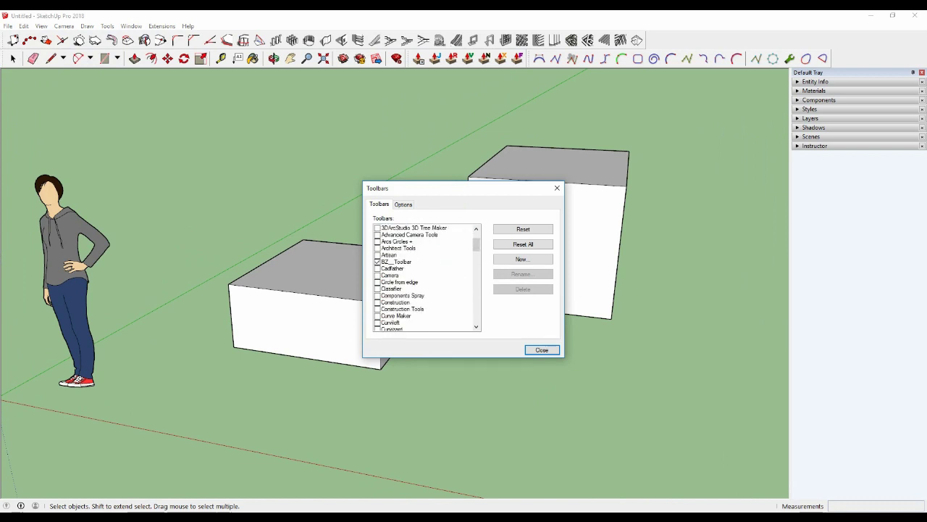
{"action": "scroll", "coordinate": [426, 278], "scroll_direction": "down", "scroll_amount": 1}
{"action": "scroll", "coordinate": [426, 277], "scroll_direction": "down", "scroll_amount": 1}
{"action": "scroll", "coordinate": [417, 266], "scroll_direction": "down", "scroll_amount": 1}
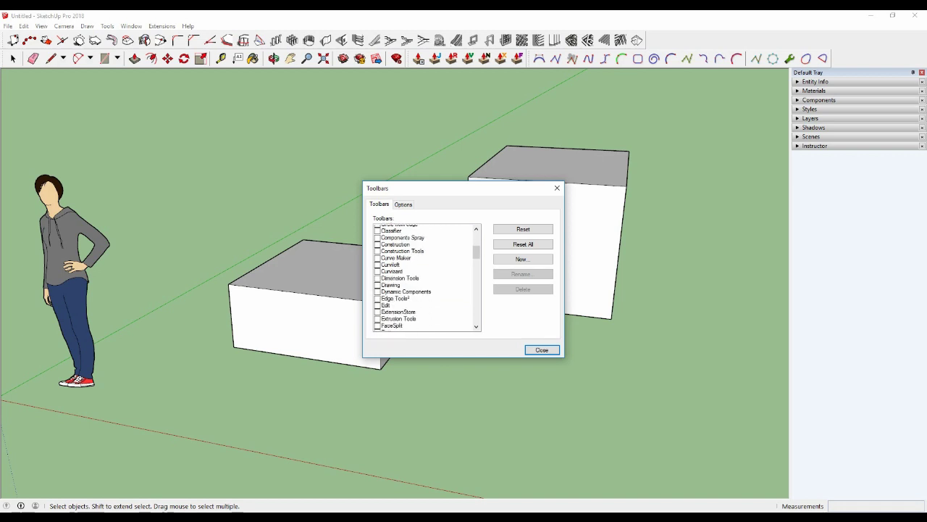
{"action": "scroll", "coordinate": [417, 267], "scroll_direction": "down", "scroll_amount": 1}
{"action": "scroll", "coordinate": [418, 266], "scroll_direction": "down", "scroll_amount": 1}
{"action": "scroll", "coordinate": [417, 266], "scroll_direction": "down", "scroll_amount": 1}
{"action": "scroll", "coordinate": [417, 266], "scroll_direction": "down", "scroll_amount": 2}
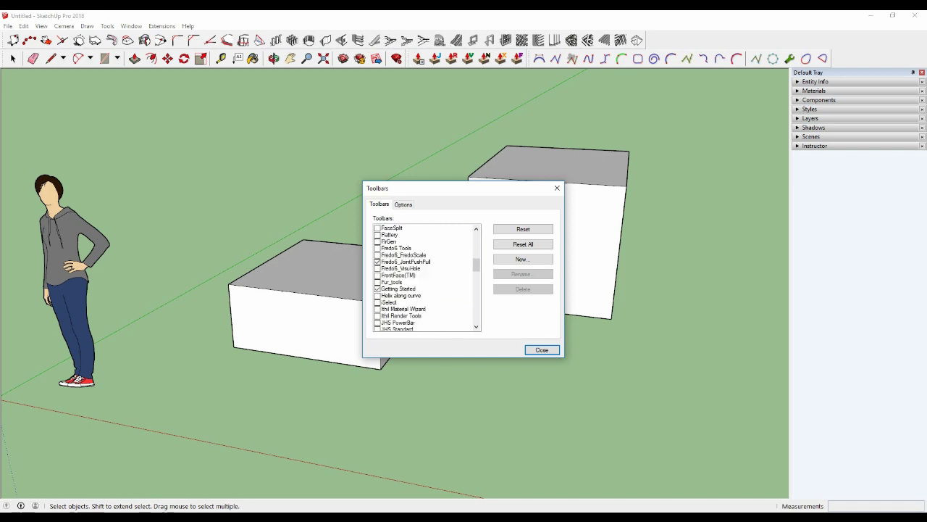
{"action": "scroll", "coordinate": [418, 266], "scroll_direction": "down", "scroll_amount": 1}
{"action": "scroll", "coordinate": [418, 267], "scroll_direction": "down", "scroll_amount": 1}
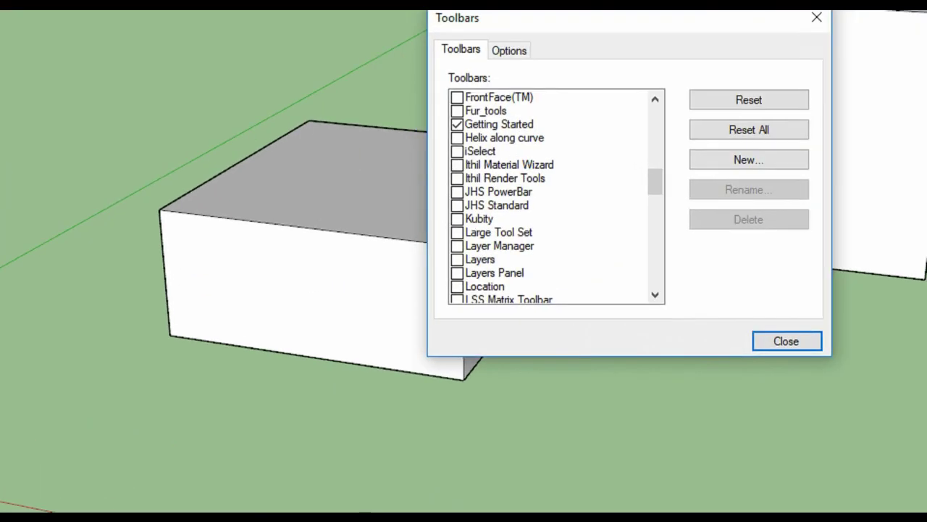
{"action": "left_click", "coordinate": [377, 308]}
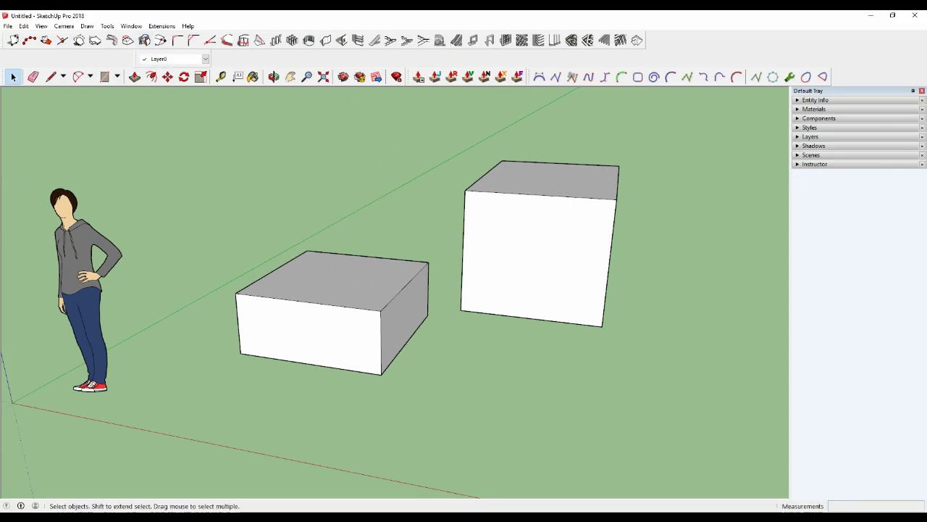
- Dock the Layers toolbar at the left, frame the boxes, and expand the Layers tray panel showing Layer0
{"action": "left_click_drag", "start_coordinate": [140, 59], "coordinate": [8, 59]}
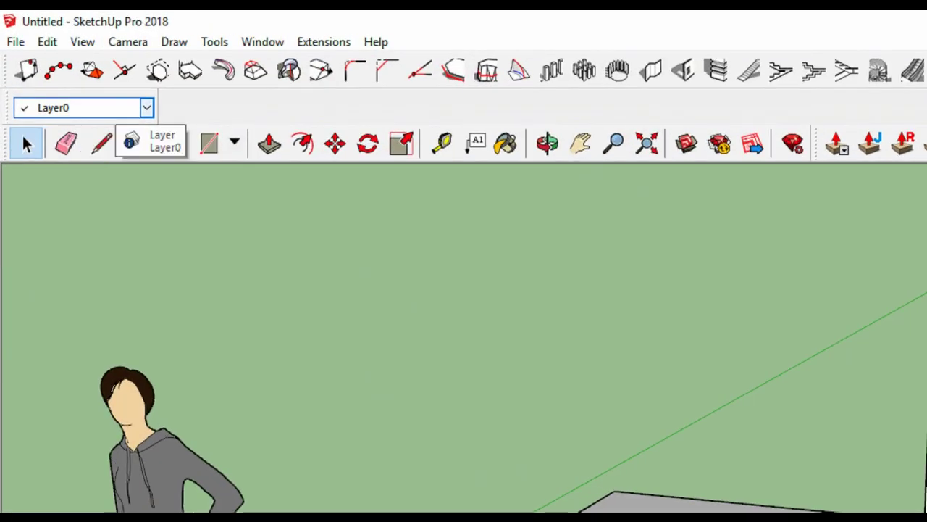
{"action": "left_click", "coordinate": [116, 109]}
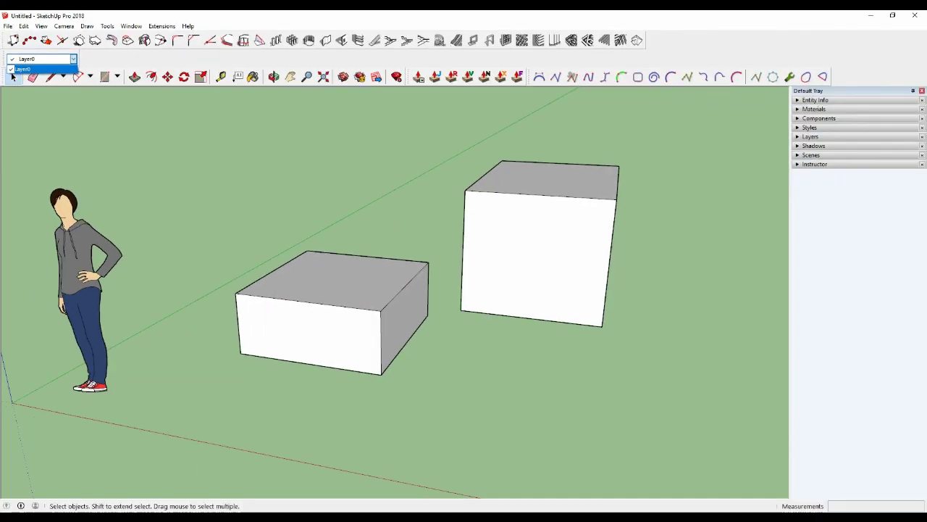
{"action": "left_click", "coordinate": [13, 75]}
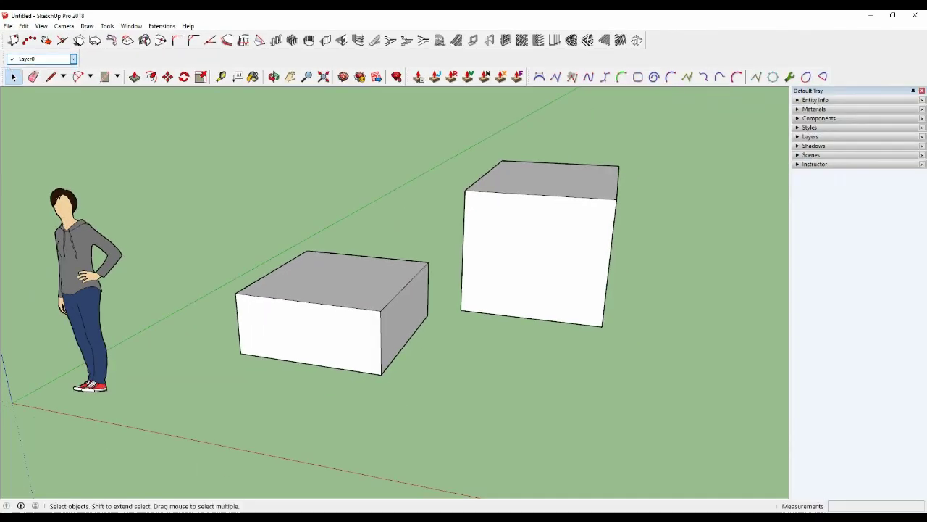
{"action": "middle_click_drag", "start_coordinate": [435, 290], "coordinate": [493, 297]}
{"action": "key", "text": "space"}
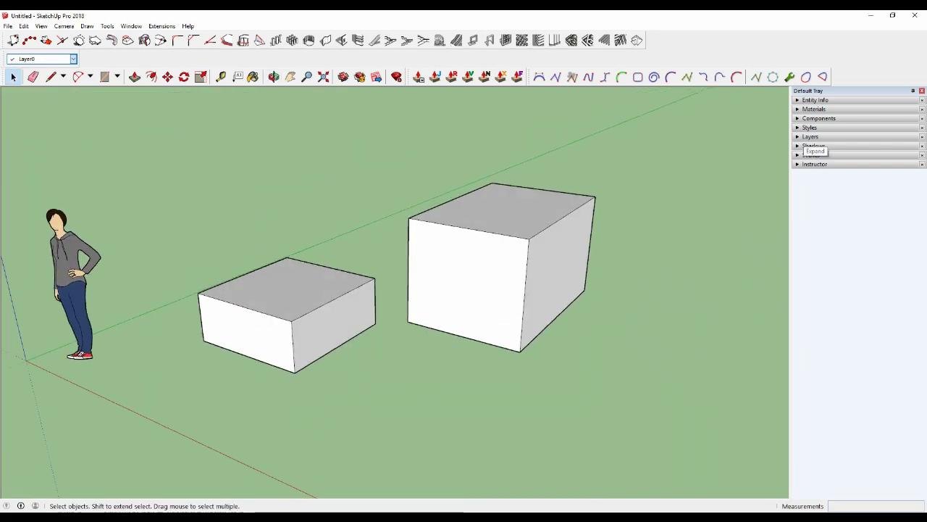
{"action": "left_click", "coordinate": [810, 136]}
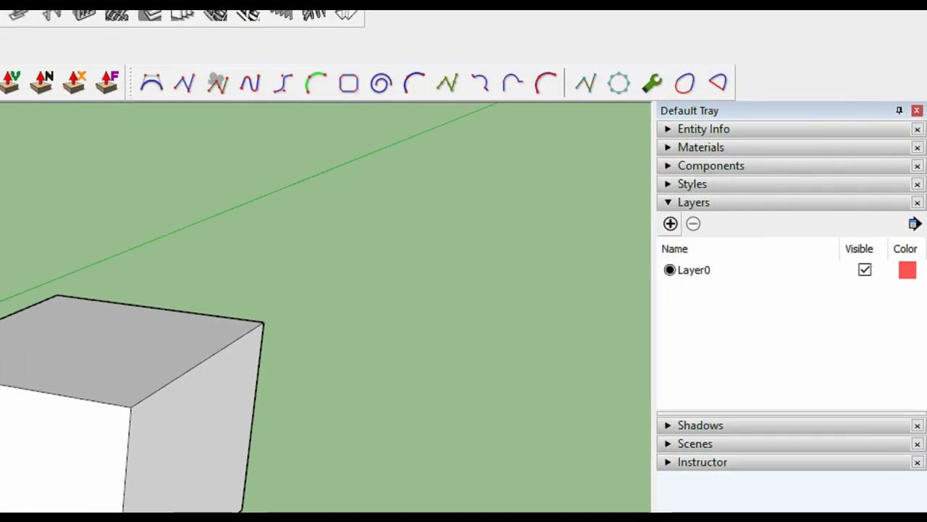
- Add two layers in the Layers tray, naming them '1' and '2'
{"action": "left_click", "coordinate": [670, 223]}
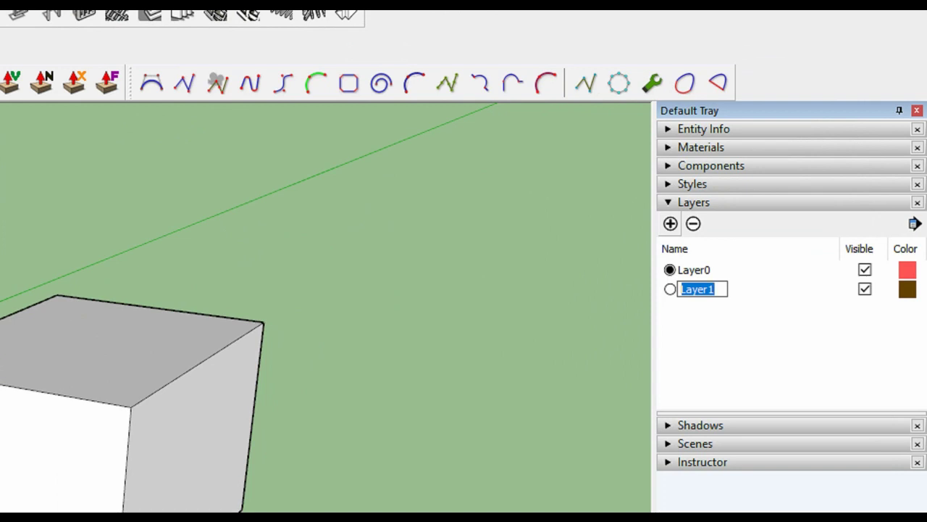
{"action": "type", "text": "1"}
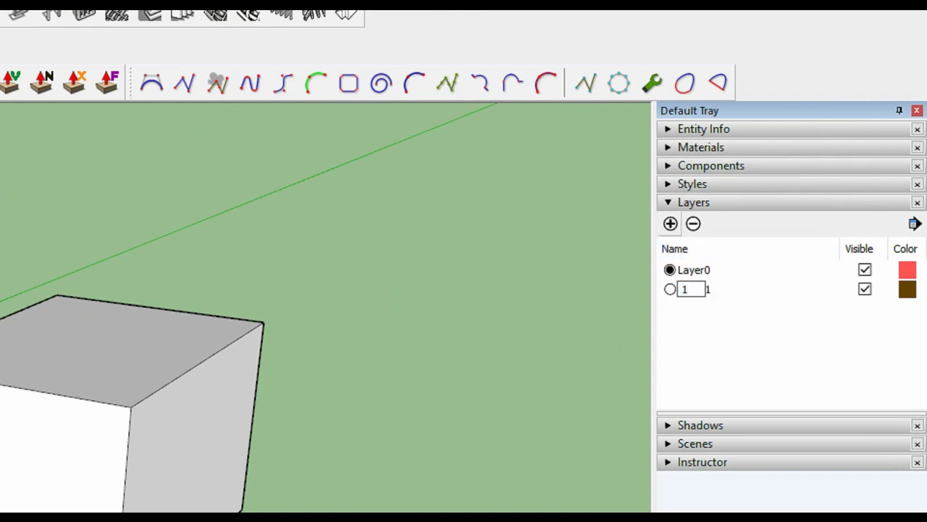
{"action": "key", "text": "Return"}
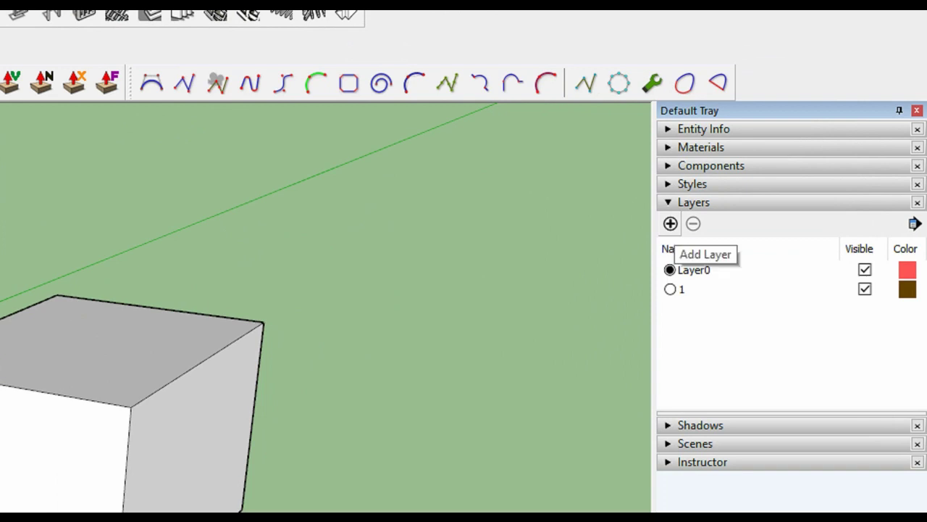
{"action": "left_click", "coordinate": [670, 223]}
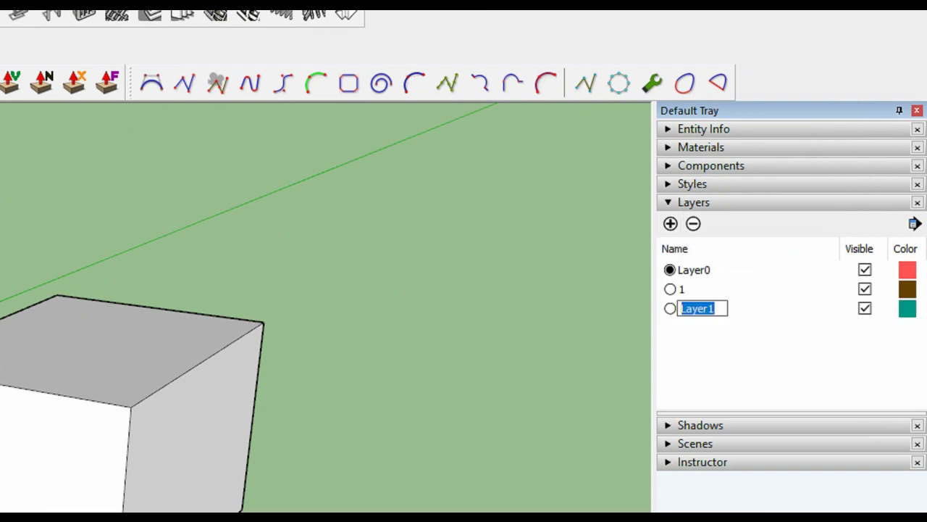
{"action": "type", "text": "2"}
{"action": "key", "text": "Return"}
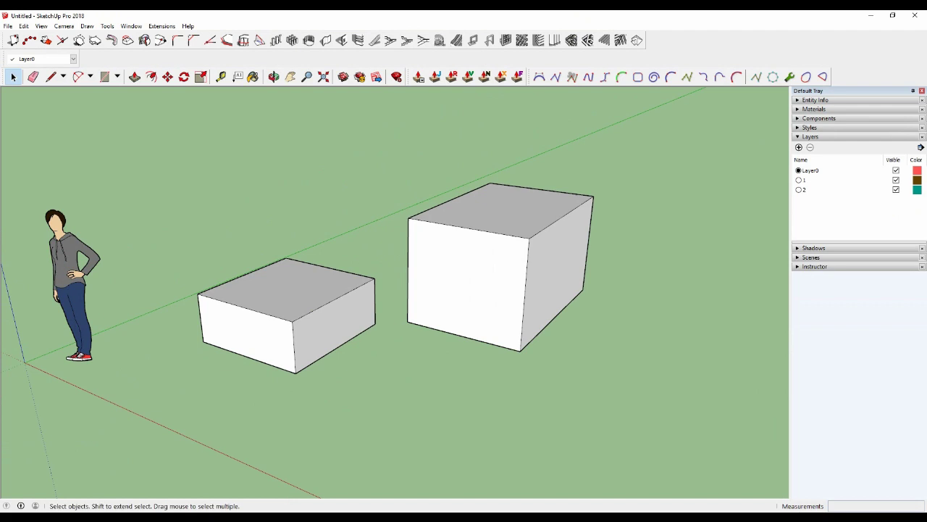
- Assign the smaller left box to layer 1
{"action": "middle_click_drag", "start_coordinate": [463, 290], "coordinate": [467, 290]}
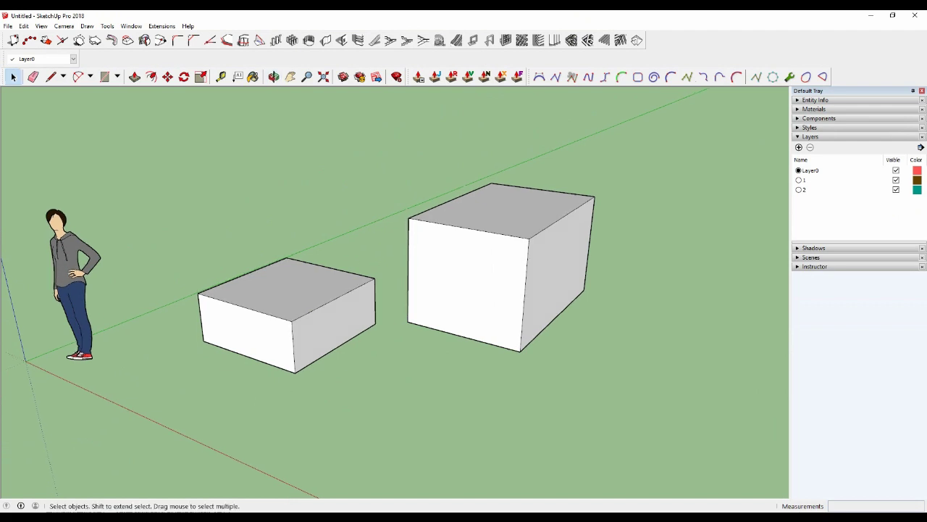
{"action": "left_click", "coordinate": [290, 319]}
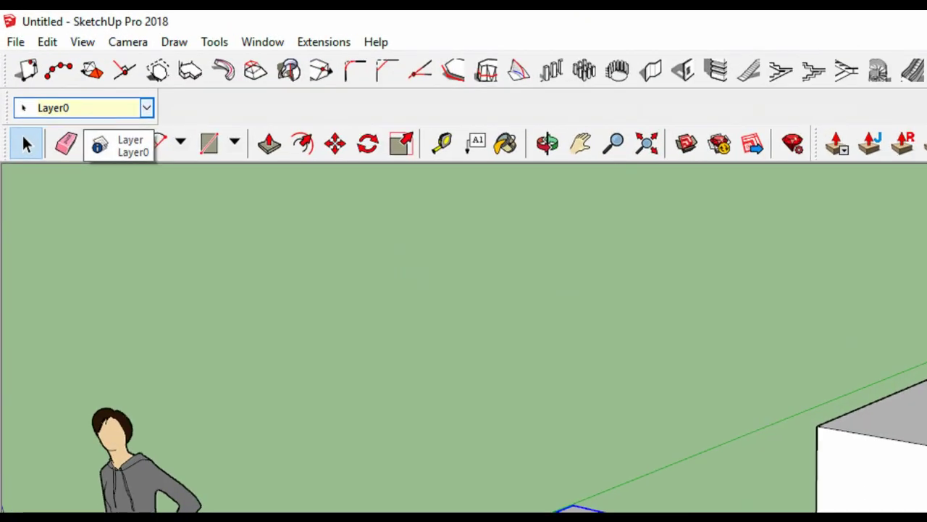
{"action": "left_click", "coordinate": [80, 107]}
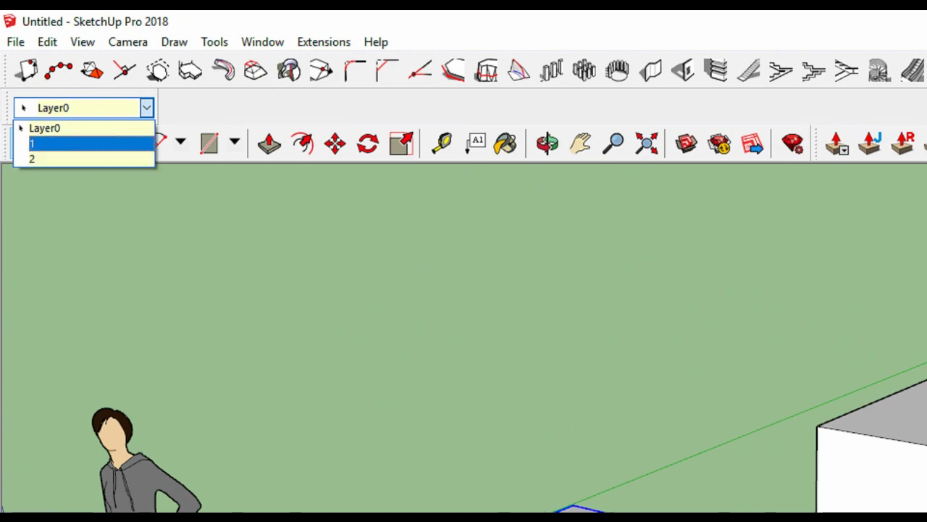
{"action": "left_click", "coordinate": [73, 144]}
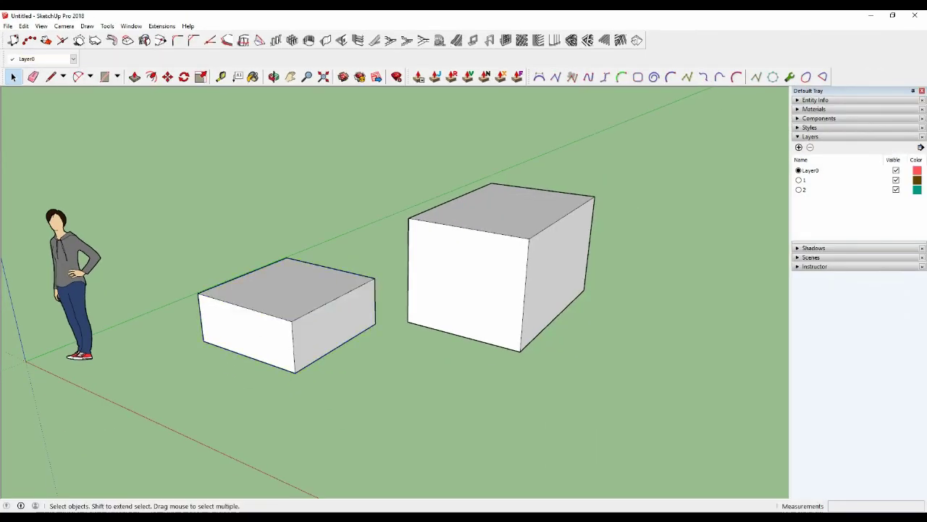
- Assign the larger right box to layer 2 and clear the selection
{"action": "left_click", "coordinate": [471, 283]}
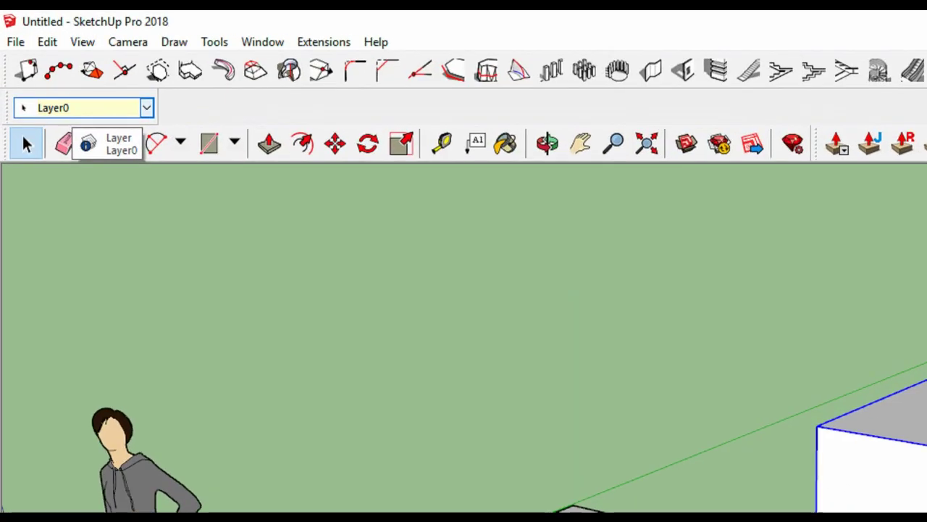
{"action": "left_click", "coordinate": [79, 108]}
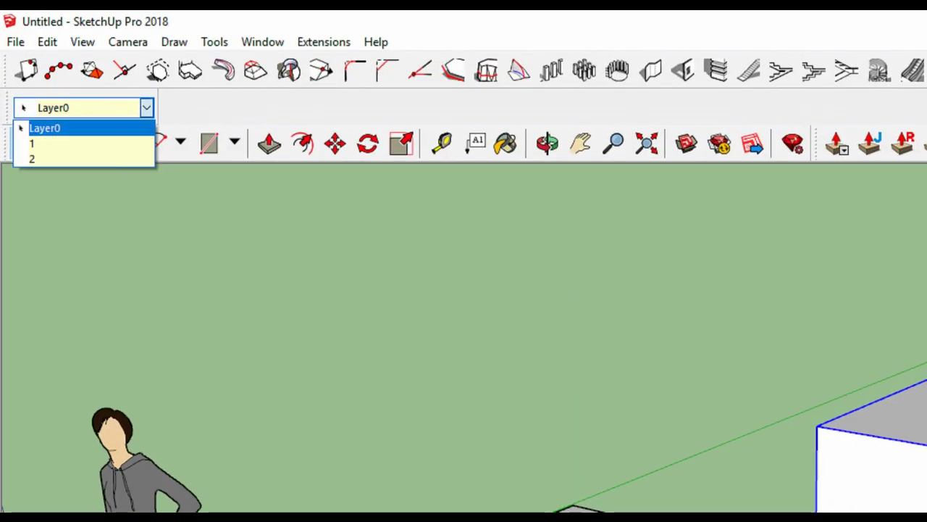
{"action": "left_click", "coordinate": [32, 159]}
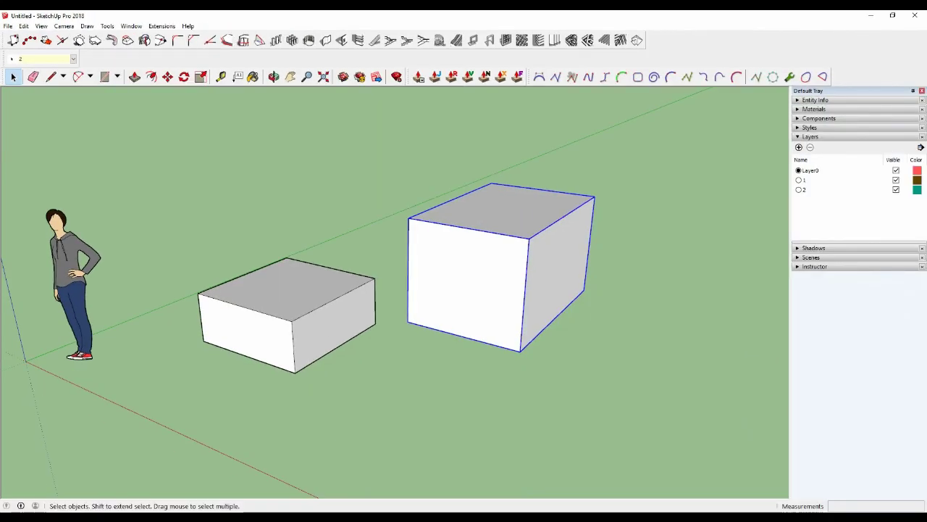
{"action": "key", "text": "ctrl+t"}
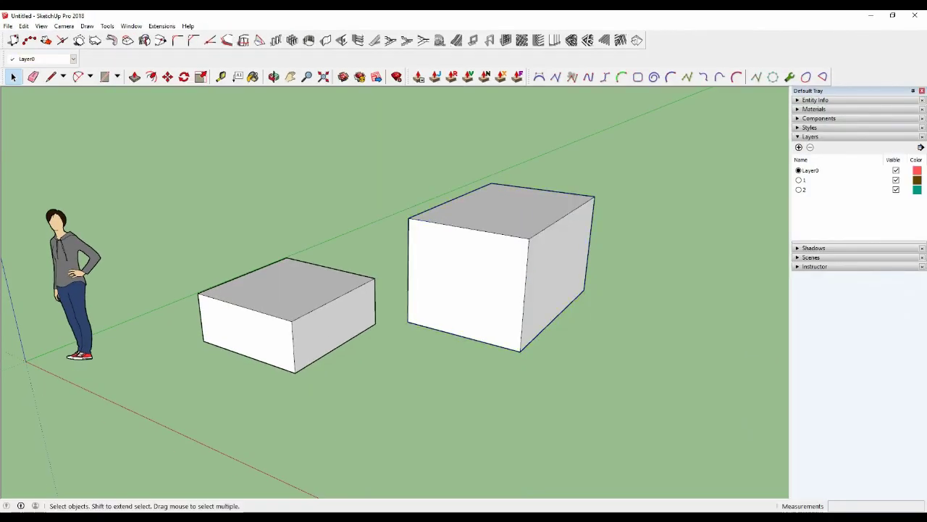
{"action": "key", "text": "ctrl+t"}
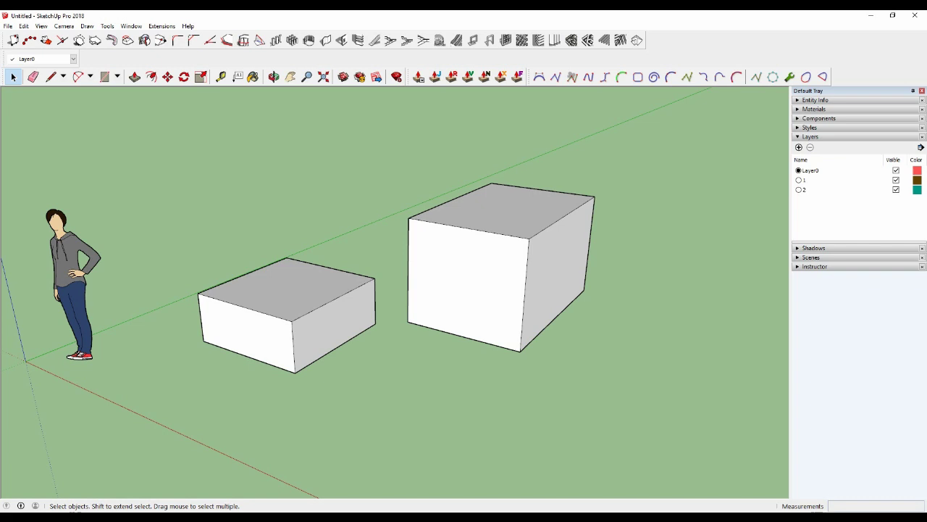
- Uncheck Visible for layer 1 to hide the smaller box
{"action": "left_click", "coordinate": [896, 180]}
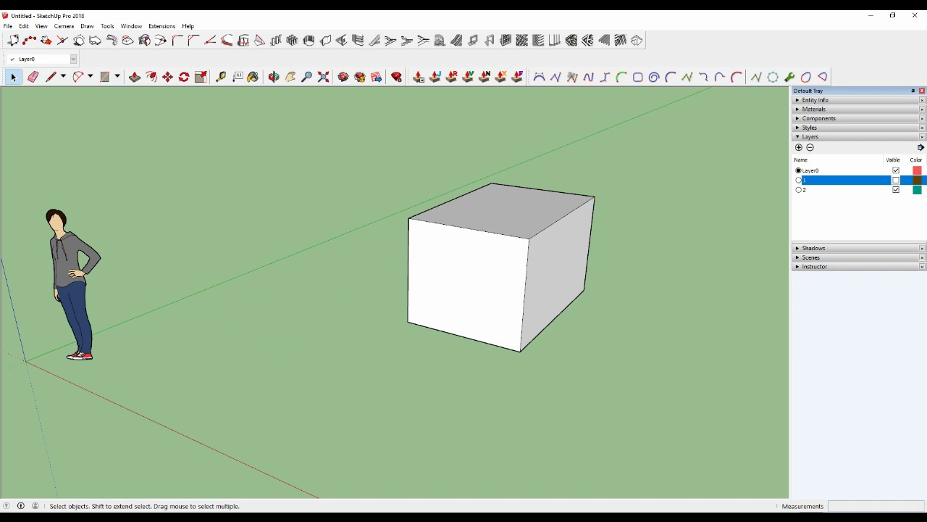
- Toggle visibility of layers 1 and 2 several times, ending with both visible
{"action": "left_click", "coordinate": [896, 189]}
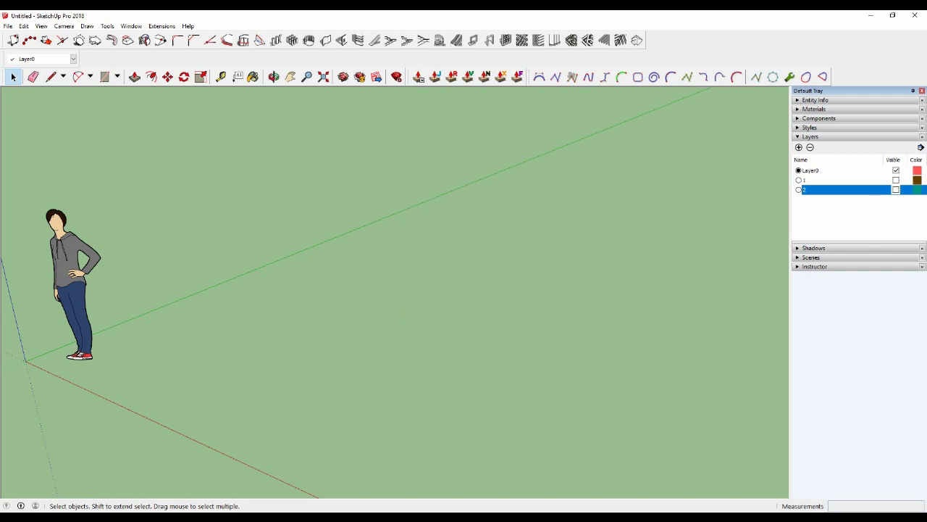
{"action": "left_click", "coordinate": [896, 189]}
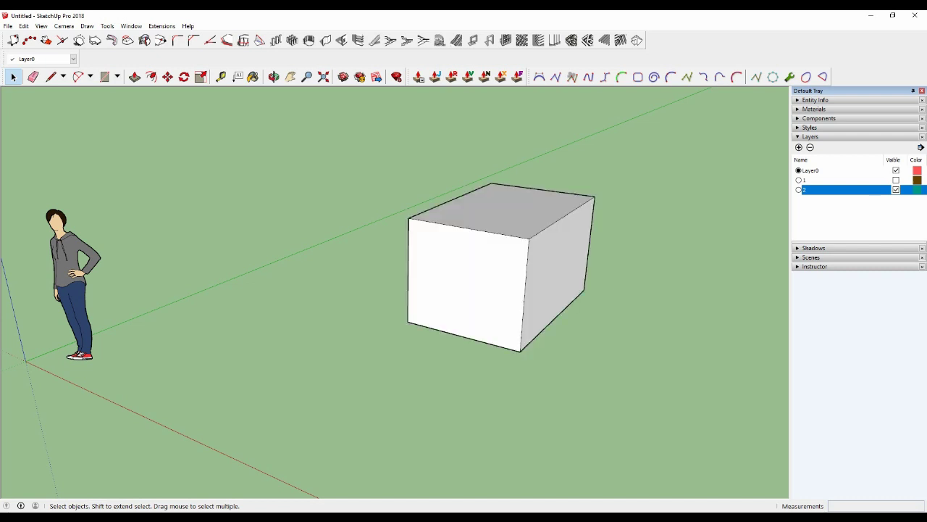
{"action": "left_click", "coordinate": [896, 179]}
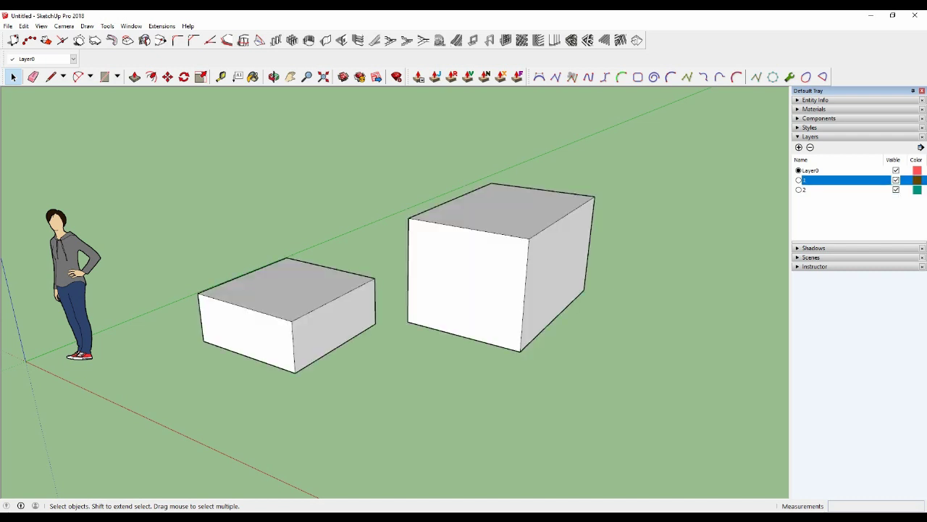
{"action": "left_click", "coordinate": [896, 189]}
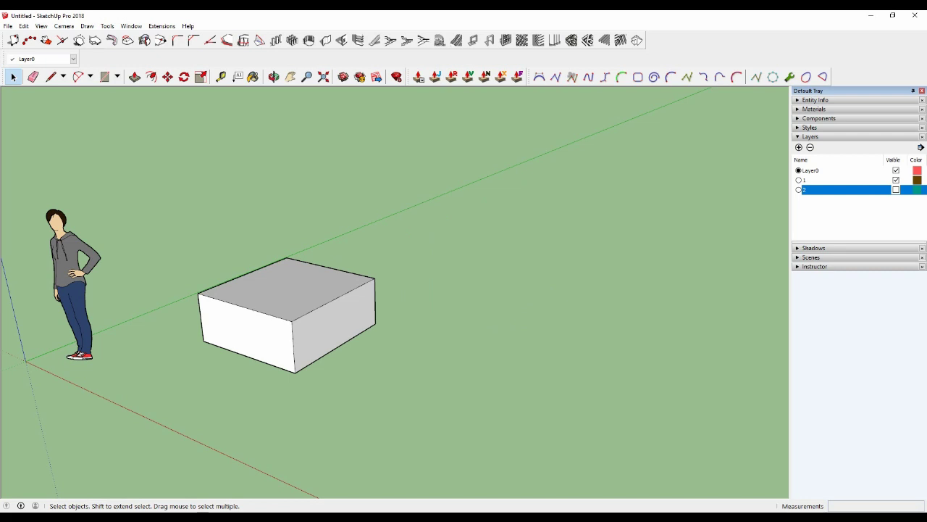
{"action": "left_click", "coordinate": [896, 180]}
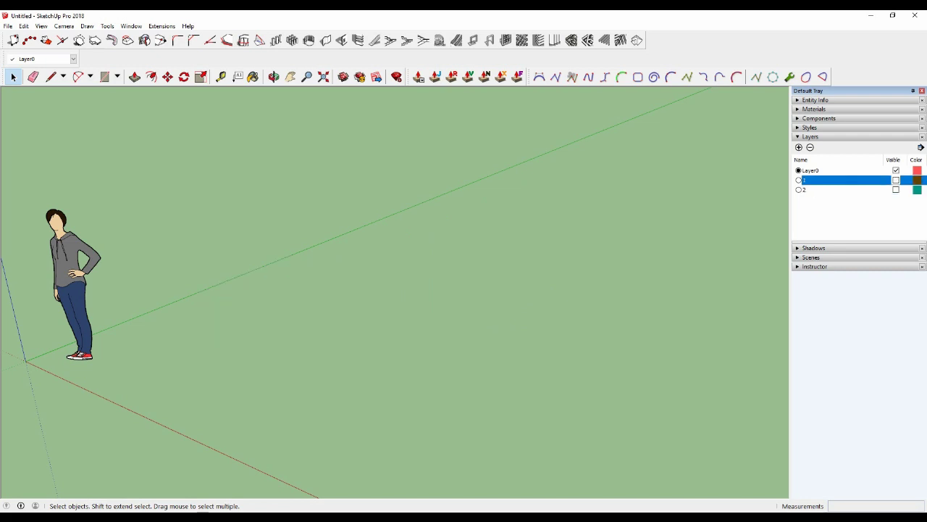
{"action": "left_click", "coordinate": [896, 180]}
{"action": "left_click", "coordinate": [896, 189]}
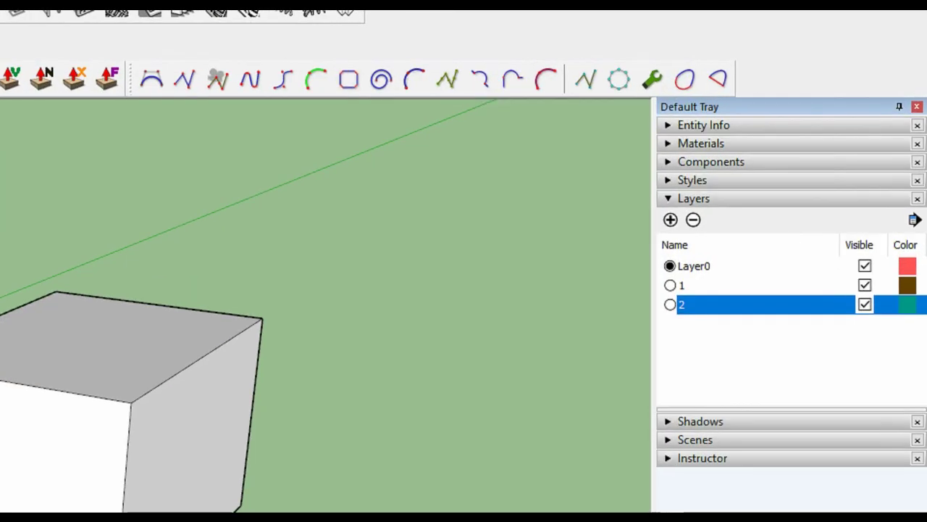
{"action": "left_click", "coordinate": [864, 284]}
{"action": "left_click", "coordinate": [865, 305]}
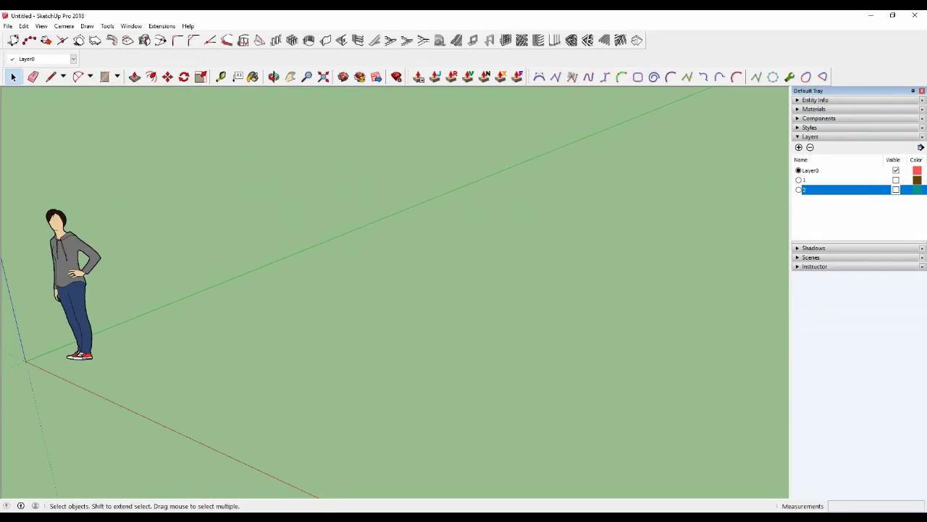
{"action": "left_click", "coordinate": [896, 179]}
{"action": "left_click", "coordinate": [896, 189]}
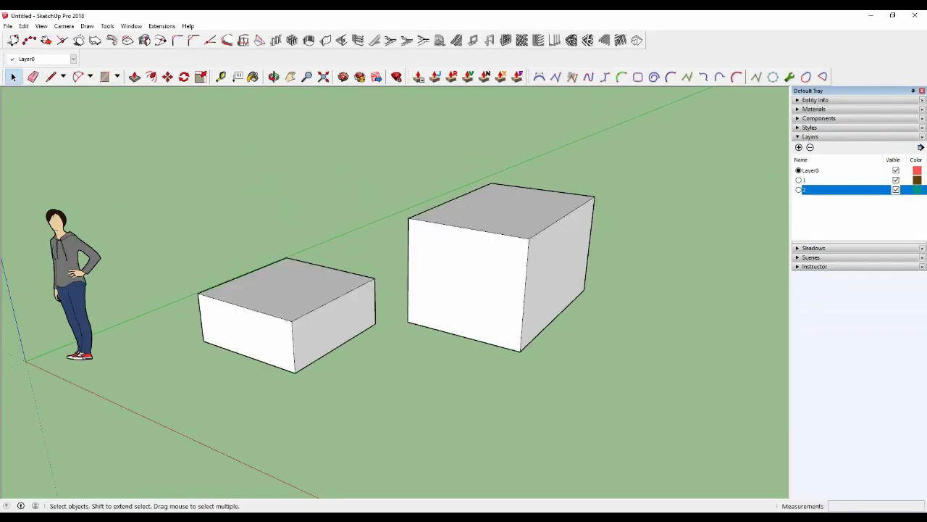
{"action": "middle_click_drag", "start_coordinate": [395, 289], "coordinate": [435, 287]}
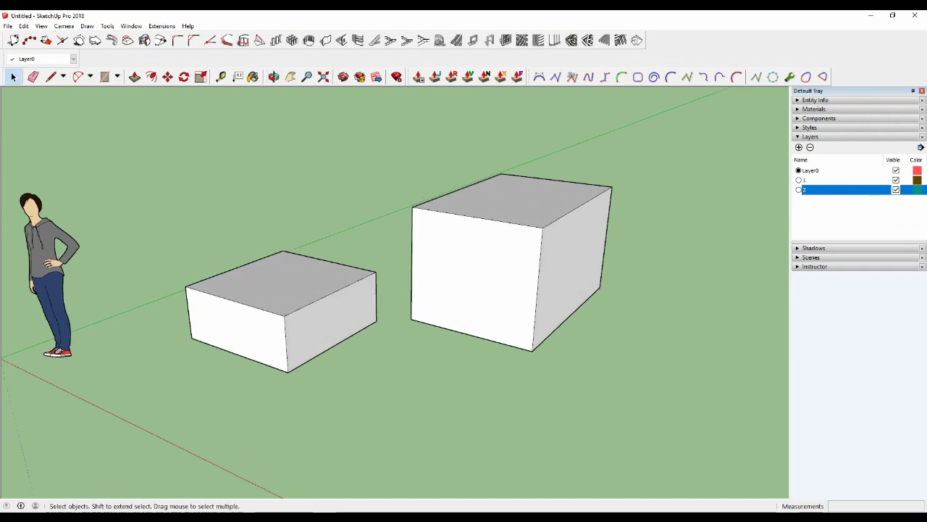